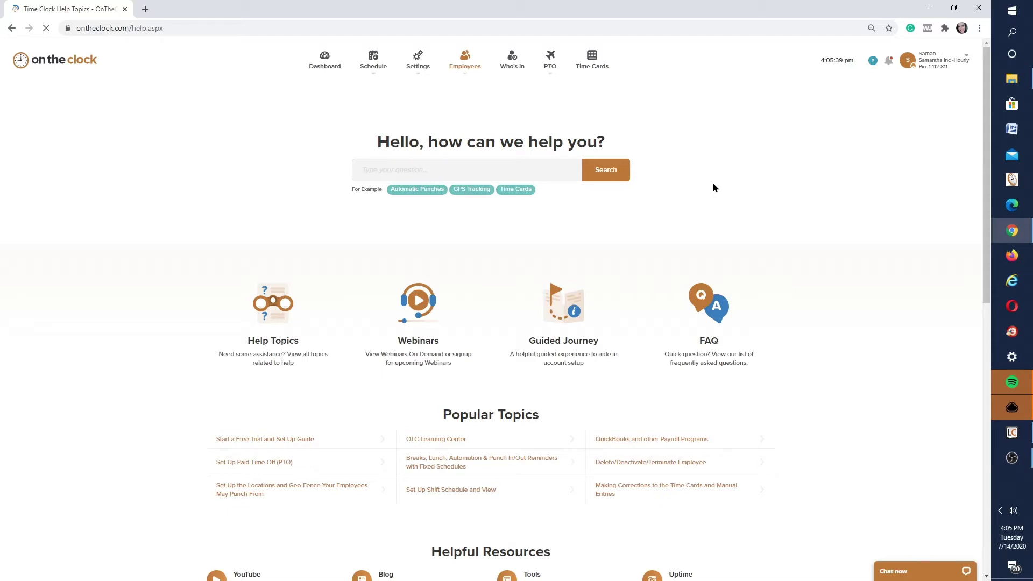
Step: Start a search in the OnTheClock help center's search box
{"action": "left_click", "coordinate": [475, 171]}
Step: Search the help center for 'software downloads' and open the Software Downloads article
{"action": "type", "text": "software downloads"}
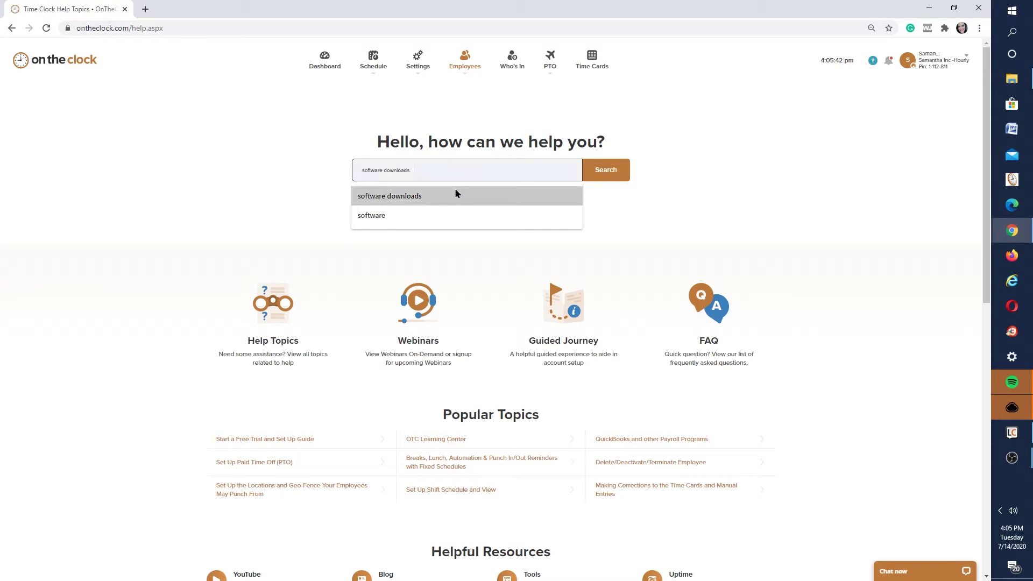
{"action": "left_click", "coordinate": [454, 196]}
{"action": "left_click", "coordinate": [605, 179]}
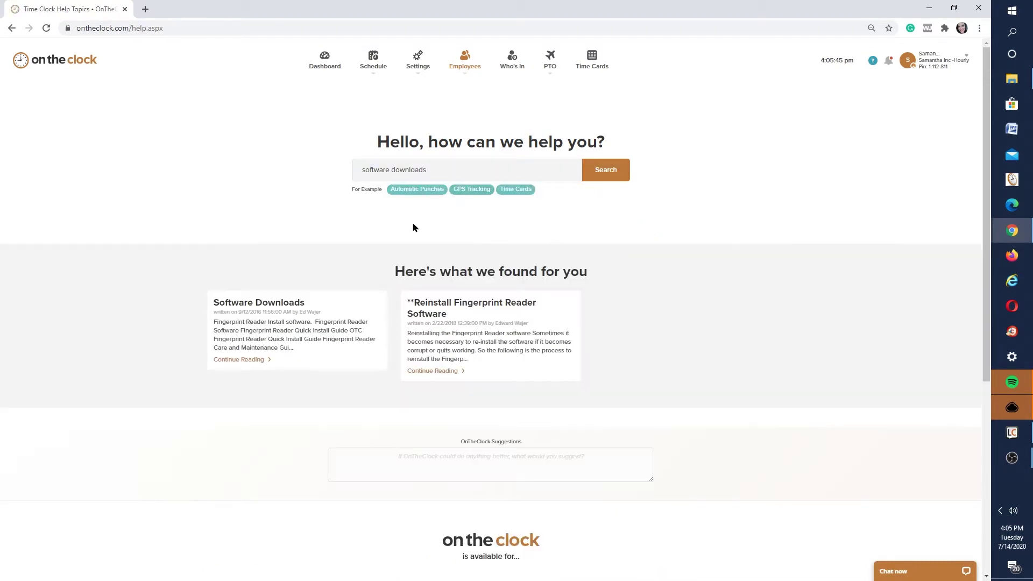
{"action": "left_click", "coordinate": [264, 312]}
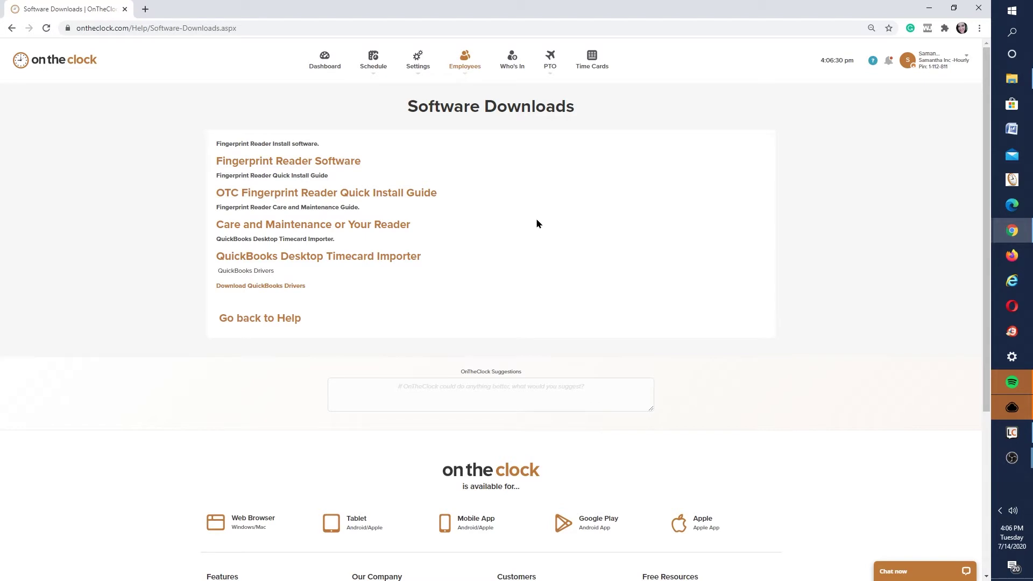
Step: Download the Fingerprint Reader Software installer and run it despite the SmartScreen warning
{"action": "left_click", "coordinate": [308, 161]}
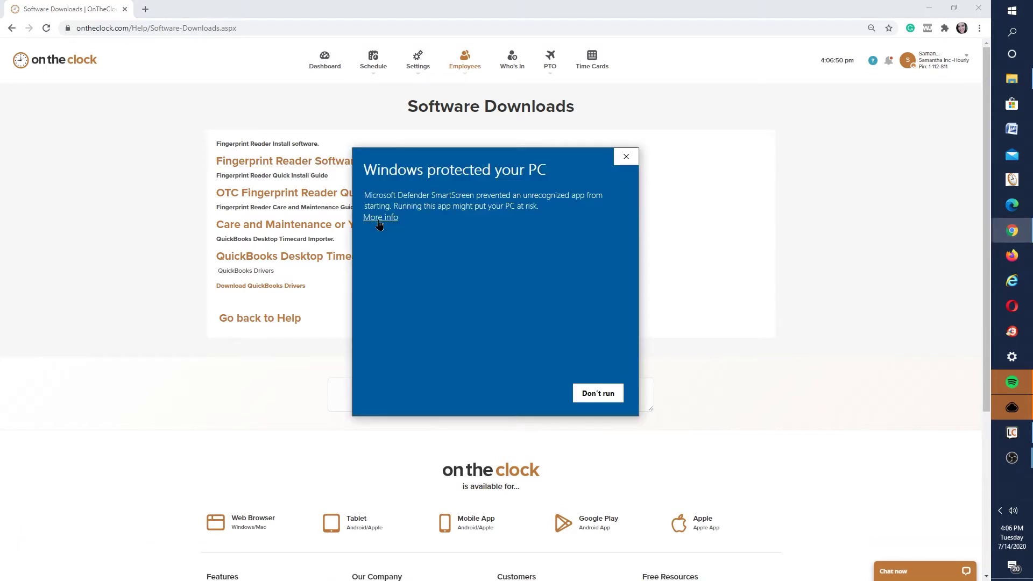
{"action": "left_click", "coordinate": [381, 218]}
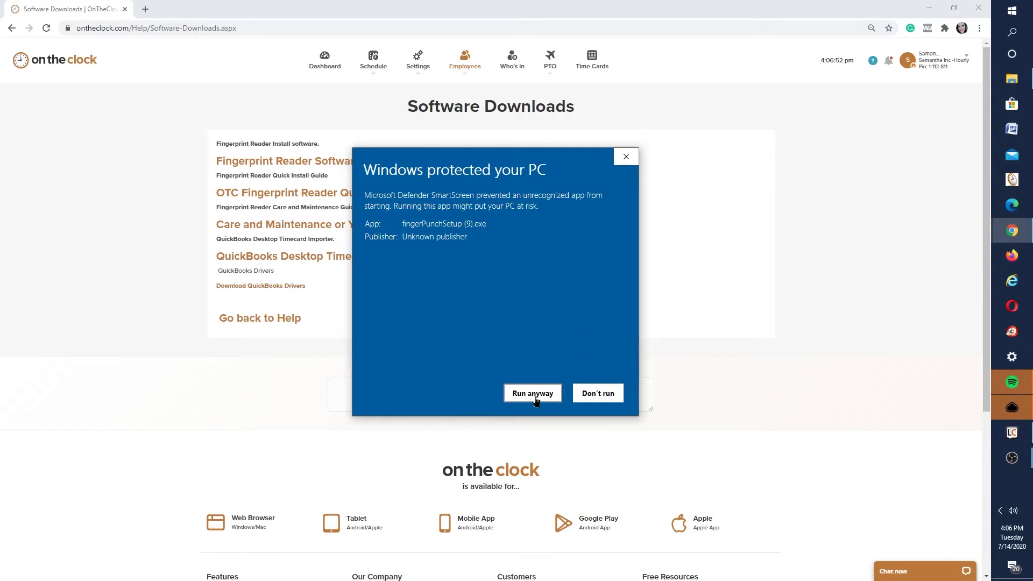
{"action": "left_click", "coordinate": [627, 157]}
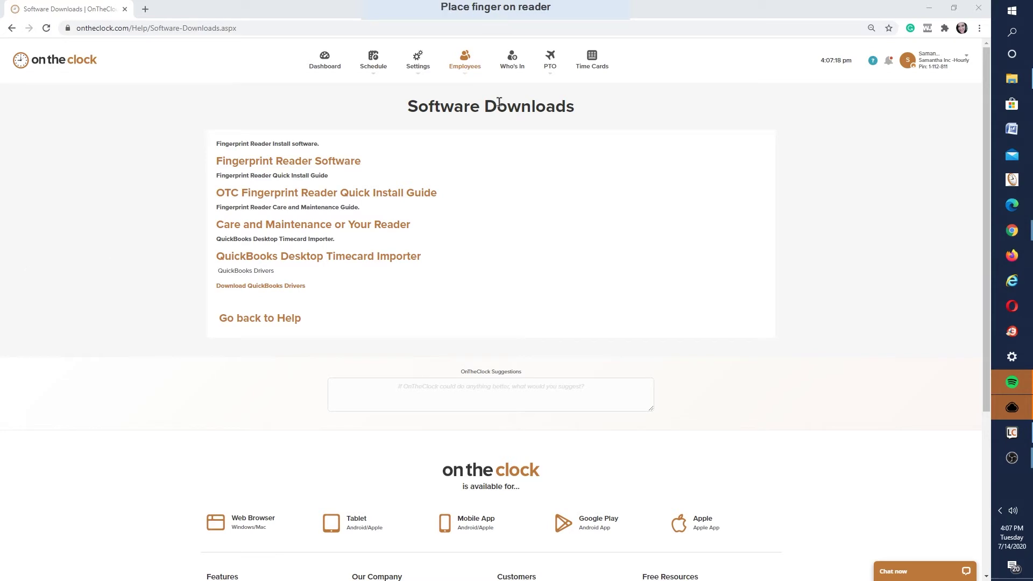
Step: Open the fingerprint reader's settings using the settings password
{"action": "mouse_move", "coordinate": [477, 18]}
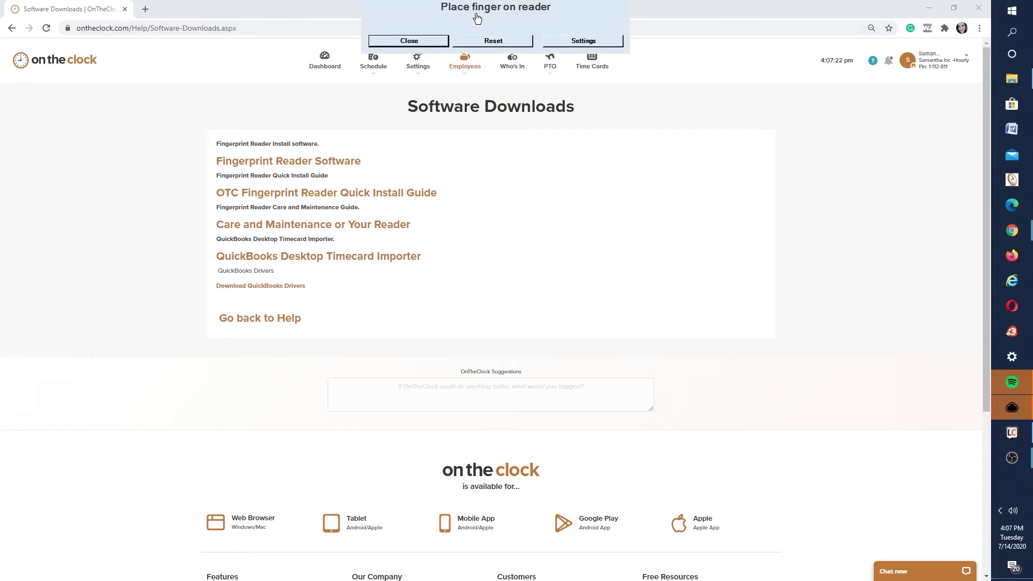
{"action": "left_click", "coordinate": [582, 40]}
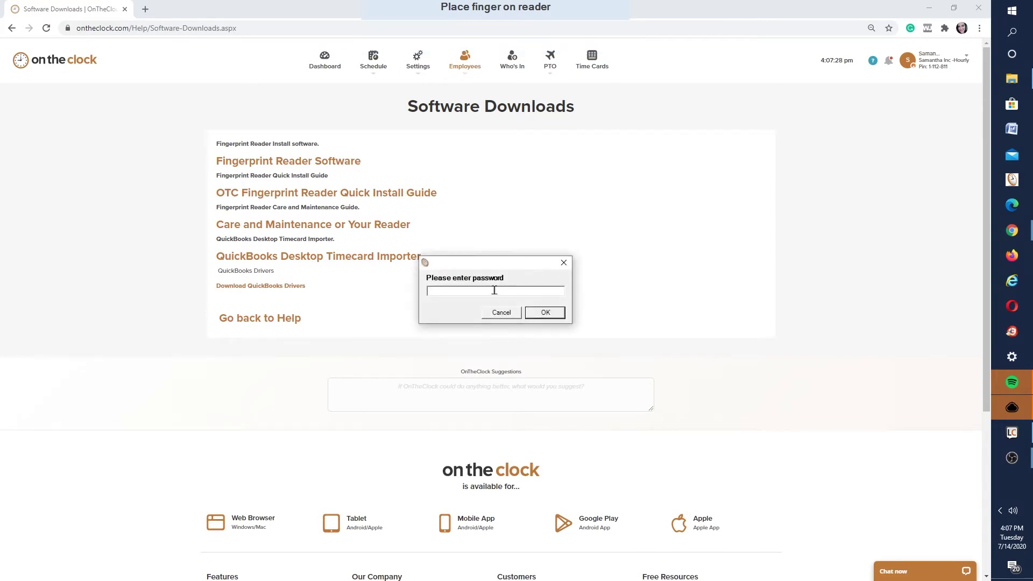
{"action": "type", "text": "********"}
{"action": "key", "text": "Return"}
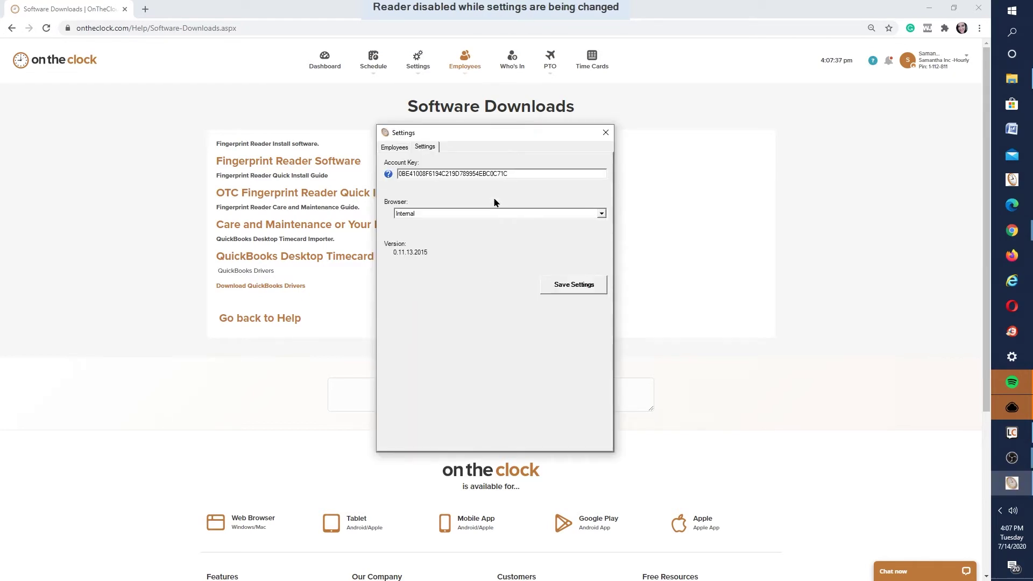
Step: In OnTheClock, open Timeclock Settings and select the Account Key to compare
{"action": "left_click", "coordinate": [358, 107]}
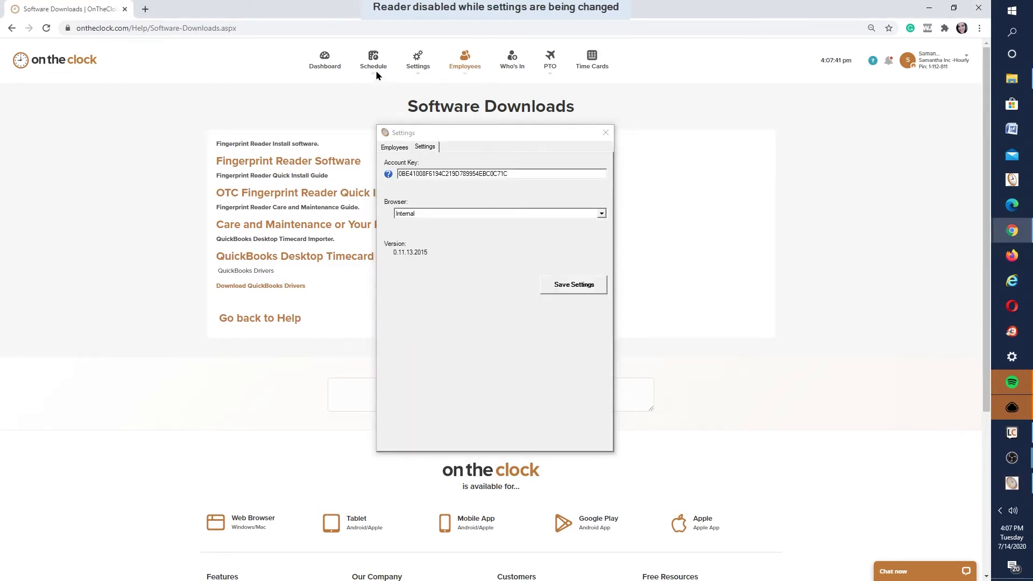
{"action": "mouse_move", "coordinate": [418, 72]}
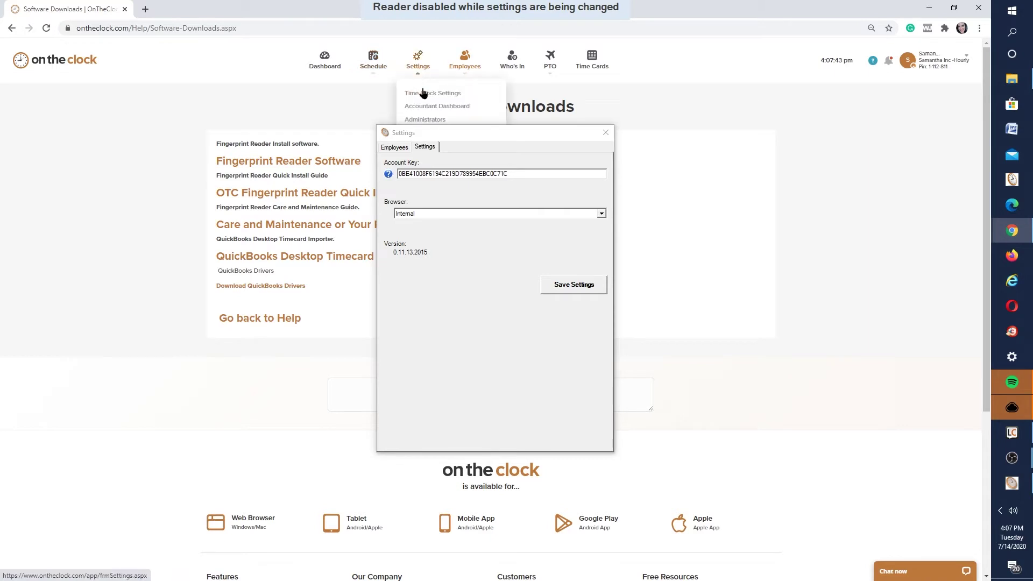
{"action": "left_click", "coordinate": [421, 93]}
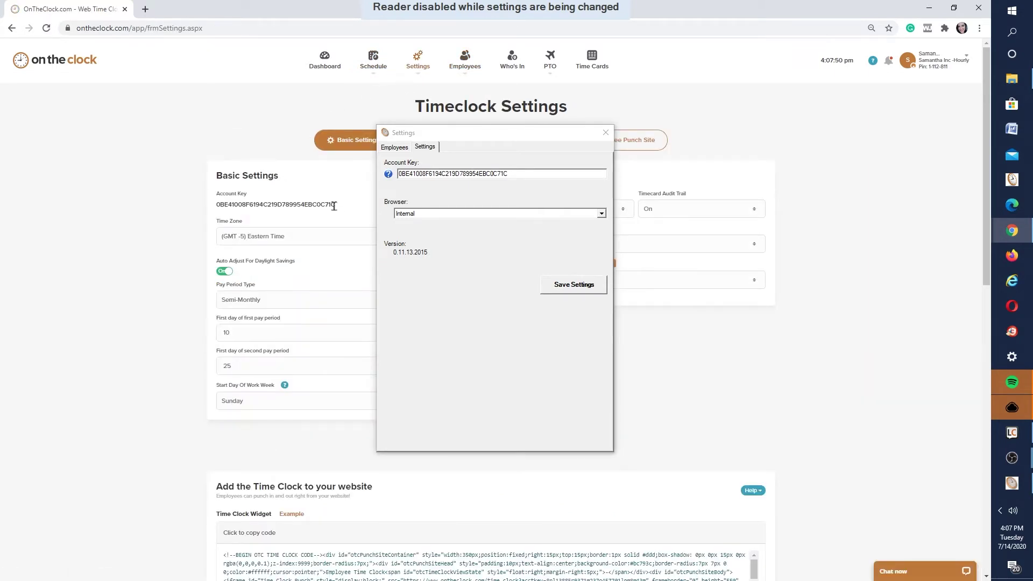
{"action": "left_click_drag", "start_coordinate": [334, 206], "coordinate": [216, 206]}
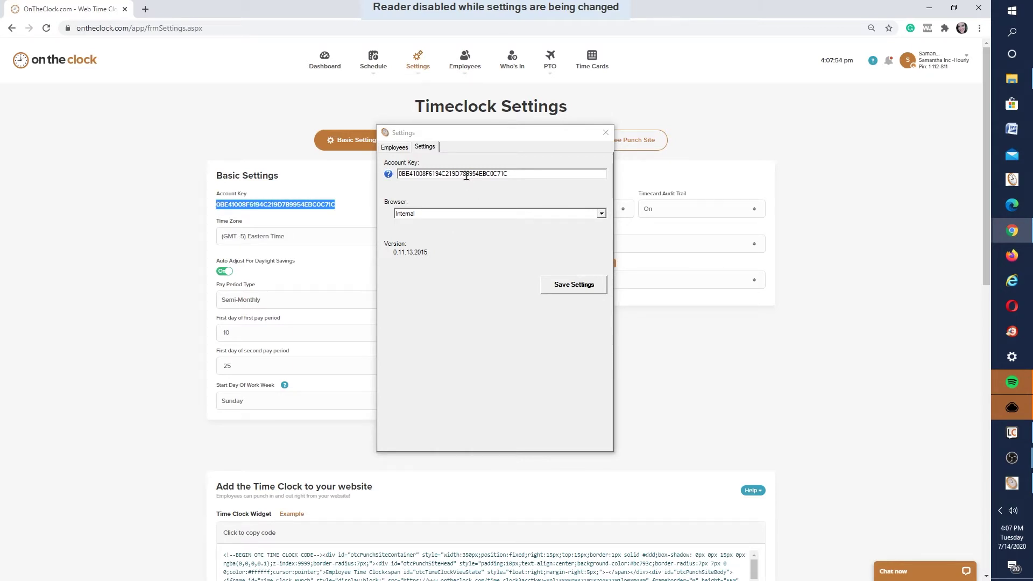
Step: Try the External browser option, restore Internal, then show the employee fingerprint list
{"action": "left_click", "coordinate": [486, 213]}
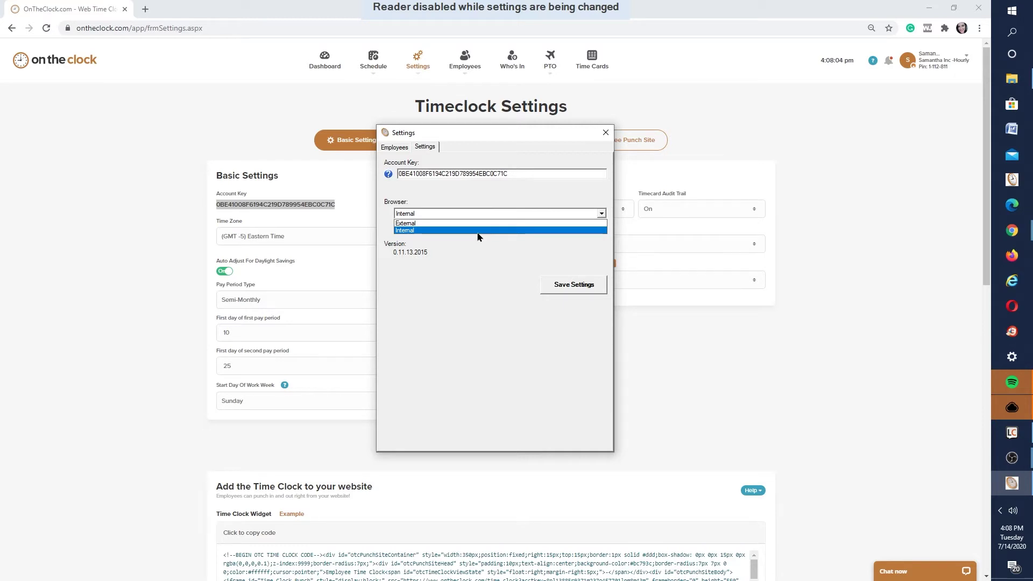
{"action": "left_click", "coordinate": [477, 231]}
{"action": "left_click", "coordinate": [464, 215]}
{"action": "left_click", "coordinate": [451, 223]}
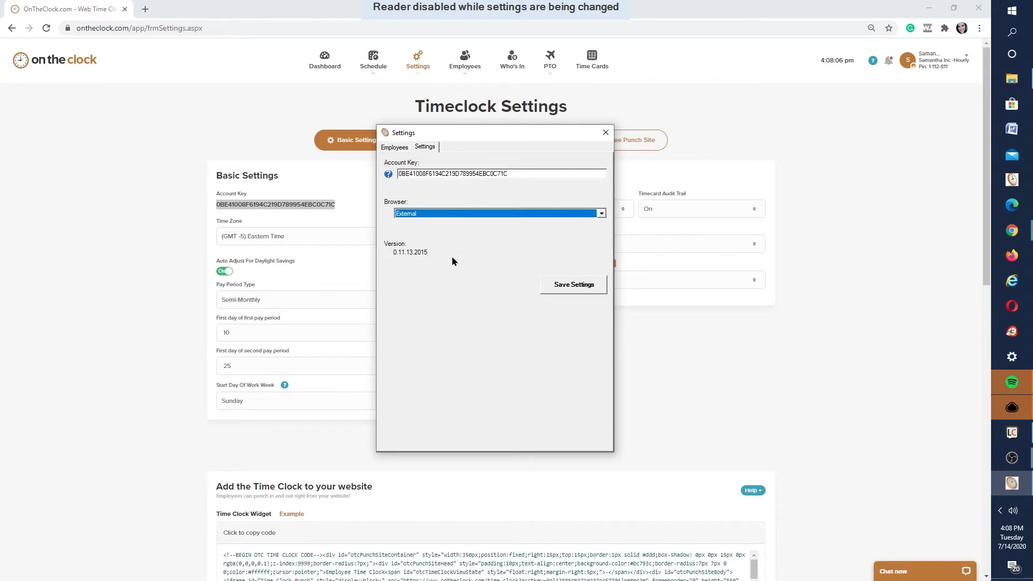
{"action": "left_click", "coordinate": [453, 214]}
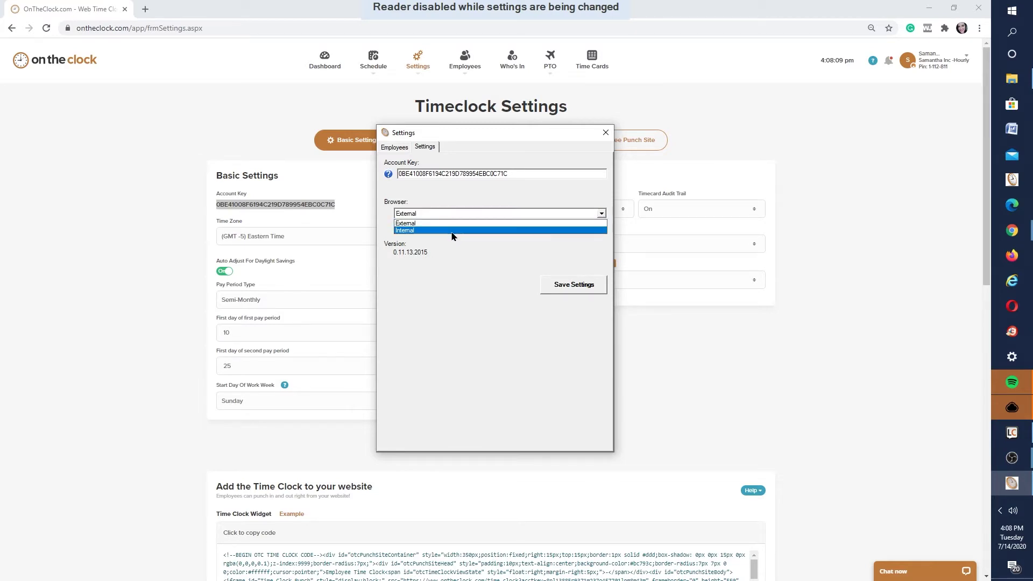
{"action": "left_click", "coordinate": [452, 230]}
{"action": "left_click", "coordinate": [422, 150]}
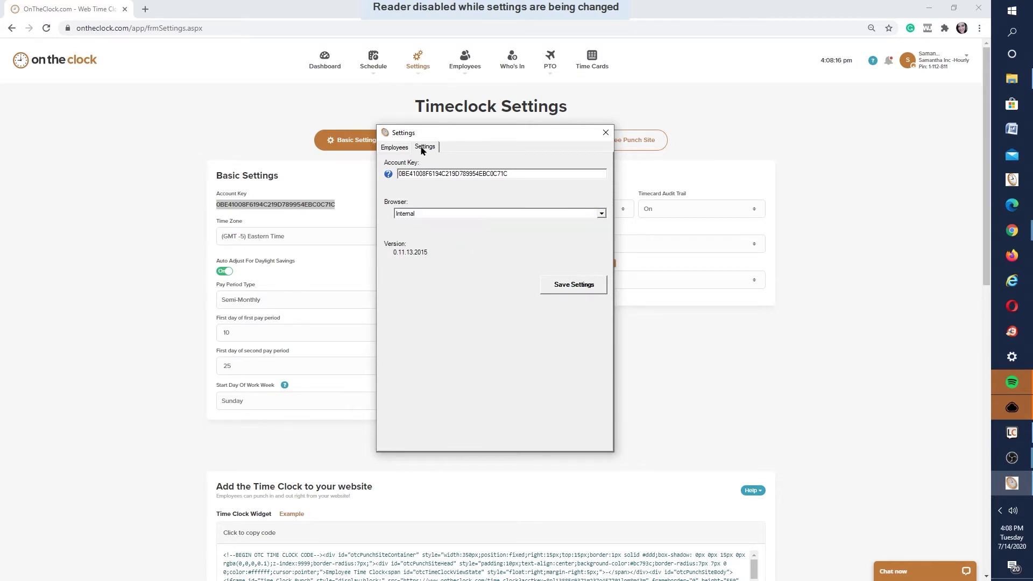
{"action": "left_click", "coordinate": [391, 149]}
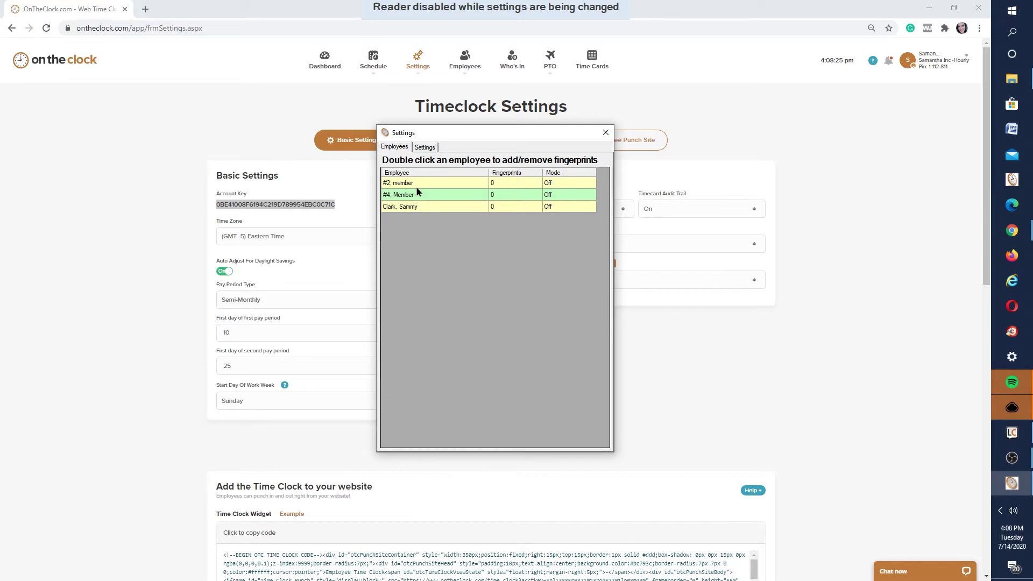
Step: Enroll two fingerprints for employee #2 and turn on fingerprint sign-on
{"action": "double_click", "coordinate": [436, 183]}
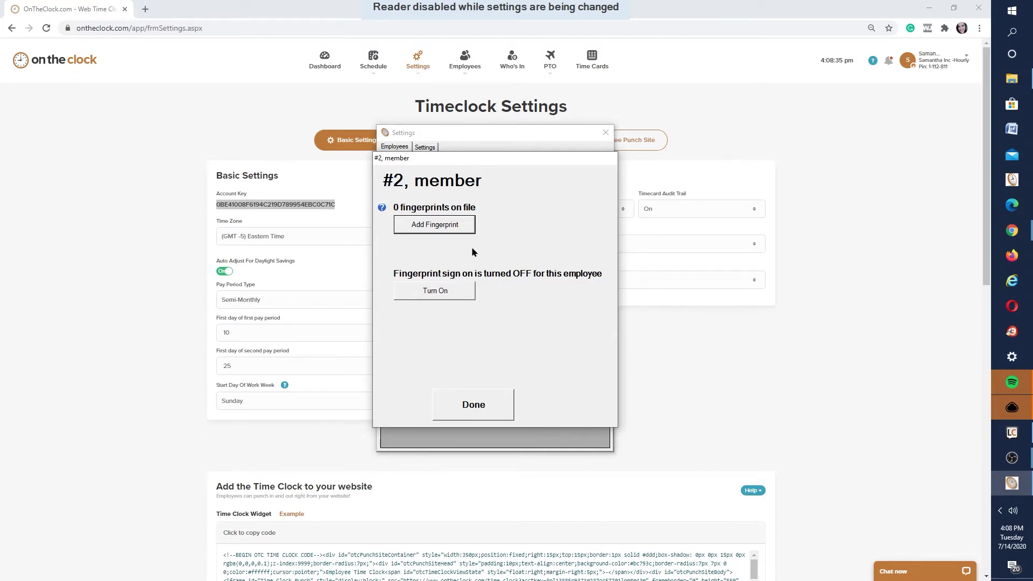
{"action": "left_click", "coordinate": [435, 227]}
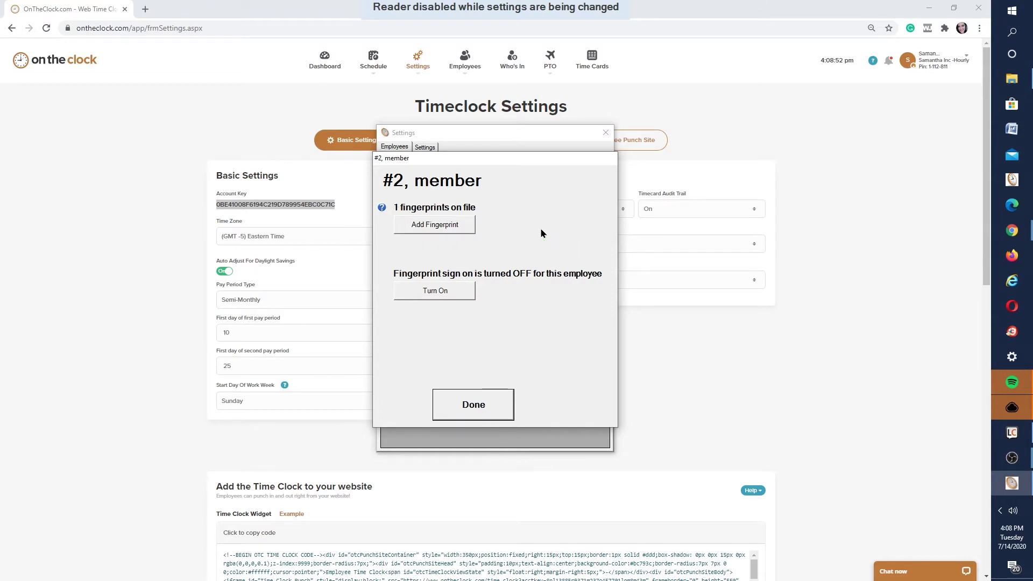
{"action": "left_click", "coordinate": [458, 226]}
{"action": "left_click", "coordinate": [420, 296]}
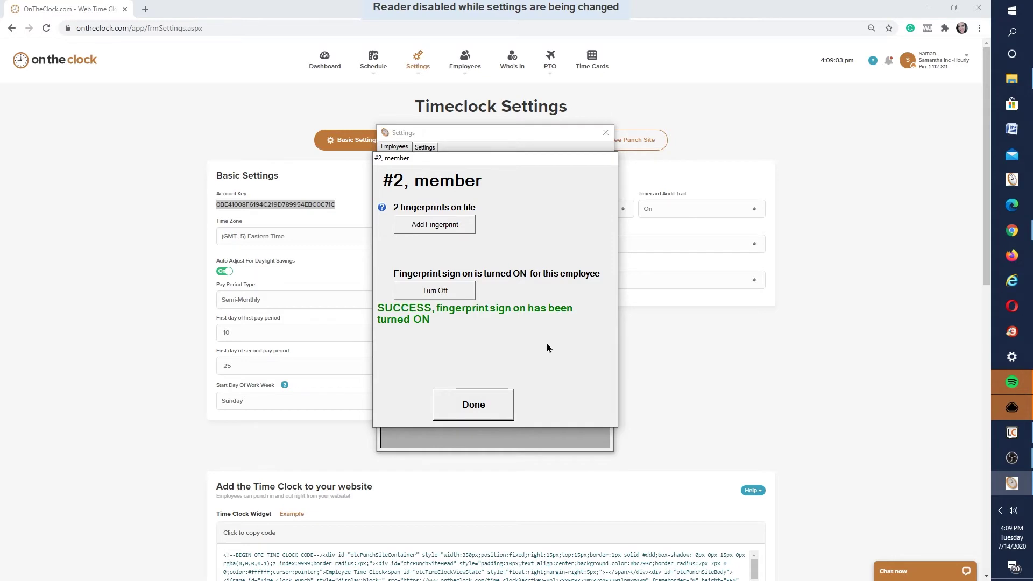
{"action": "left_click", "coordinate": [484, 404]}
Step: Enroll one fingerprint for employee #4 and close the reader settings window
{"action": "left_click", "coordinate": [490, 193]}
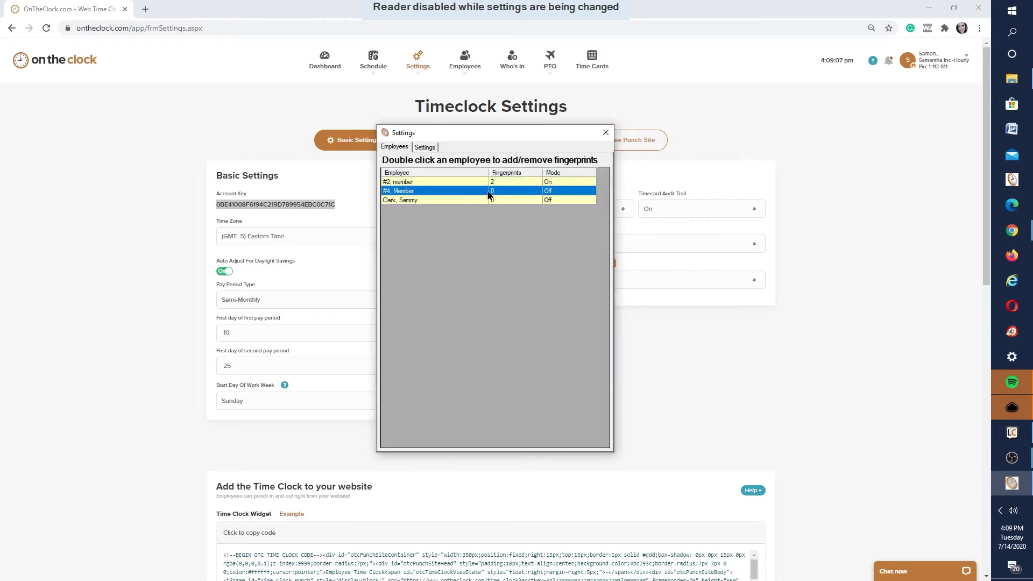
{"action": "double_click", "coordinate": [388, 191]}
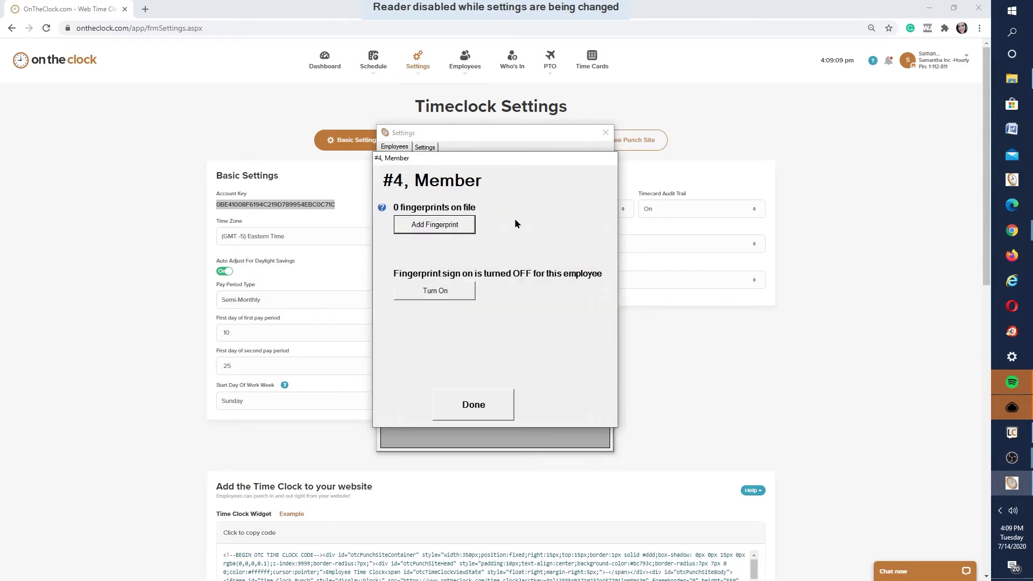
{"action": "left_click", "coordinate": [445, 231]}
{"action": "left_click", "coordinate": [474, 404]}
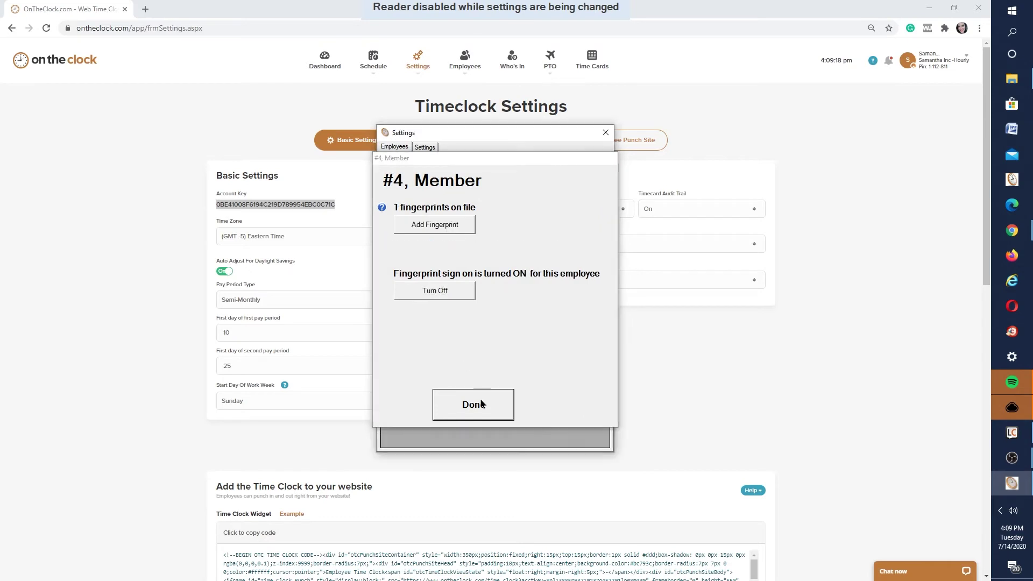
{"action": "left_click", "coordinate": [606, 132]}
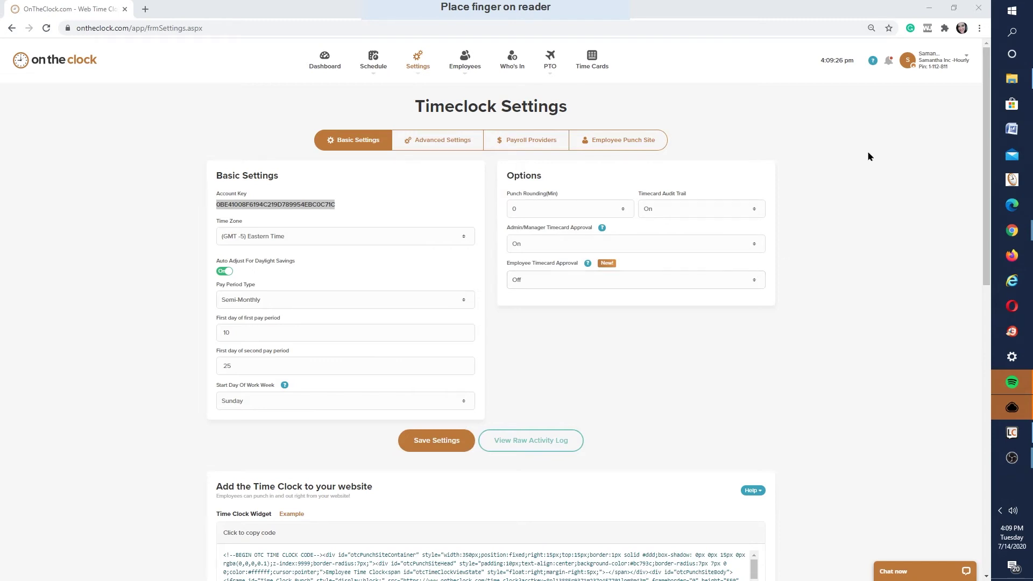
{"action": "mouse_move", "coordinate": [545, 7]}
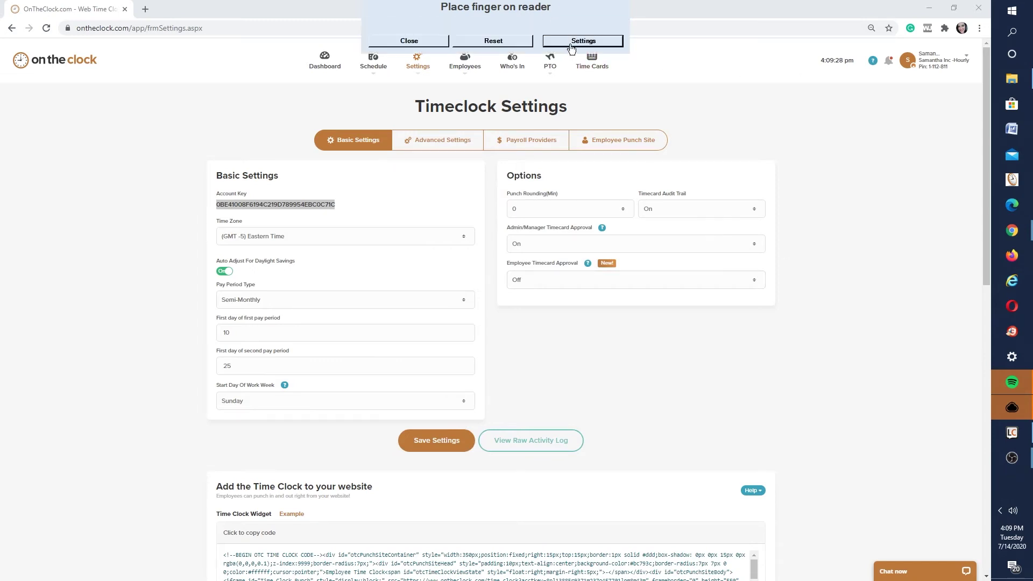
{"action": "left_click", "coordinate": [571, 42]}
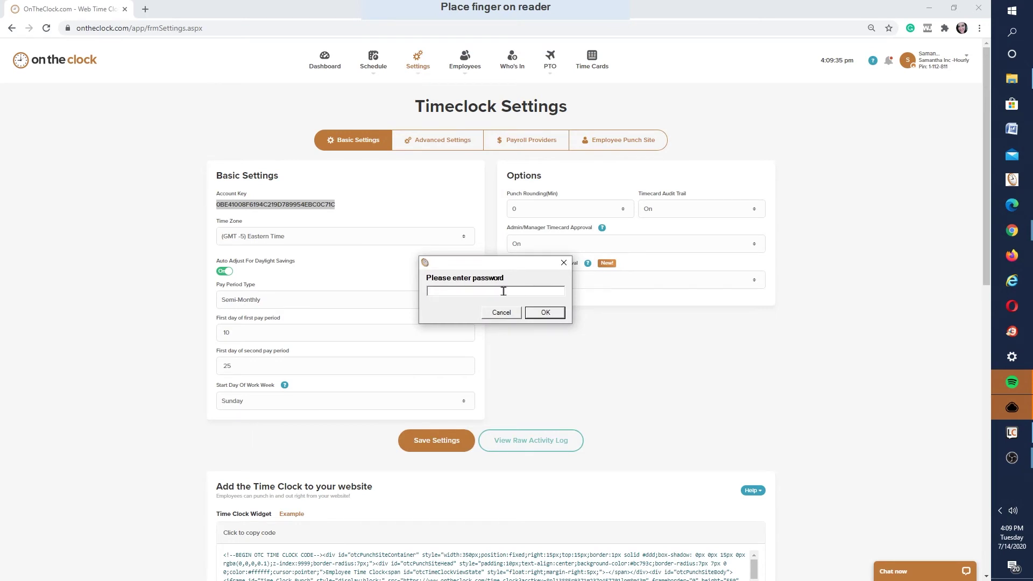
{"action": "type", "text": "********"}
{"action": "key", "text": "Return"}
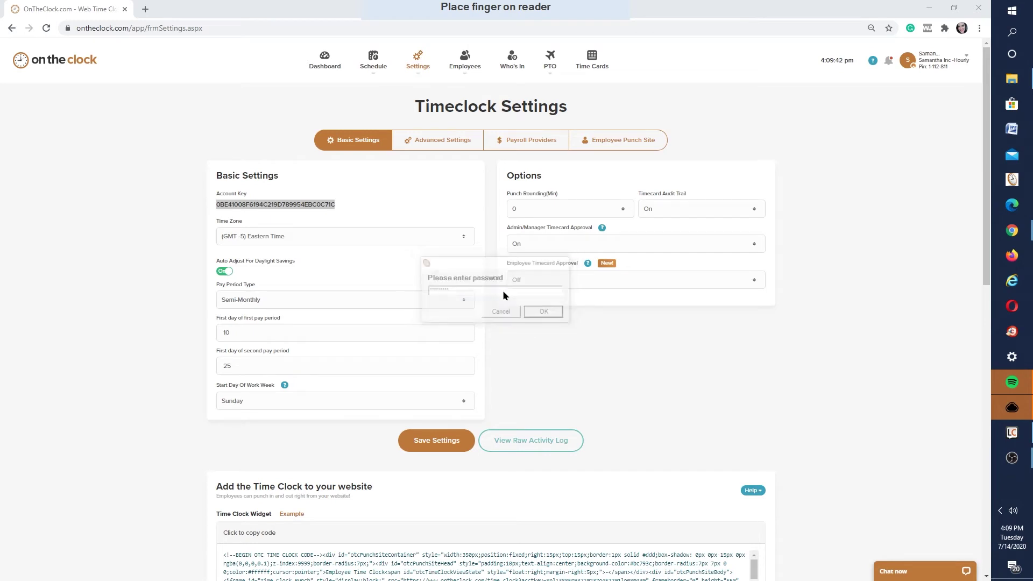
{"action": "left_click", "coordinate": [606, 132]}
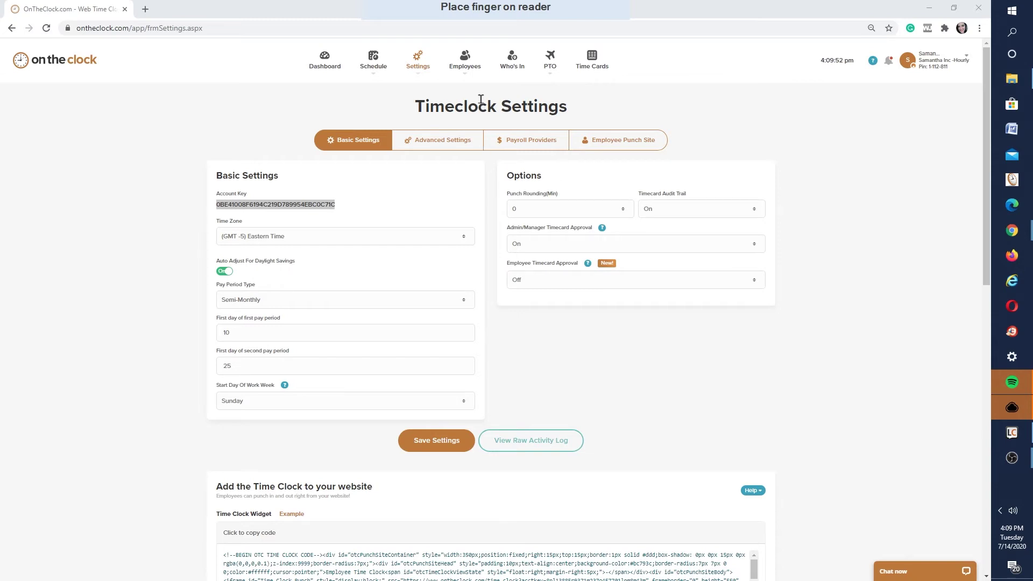
Step: Show the full employee list and glance at the Add Employees options
{"action": "left_click", "coordinate": [468, 72]}
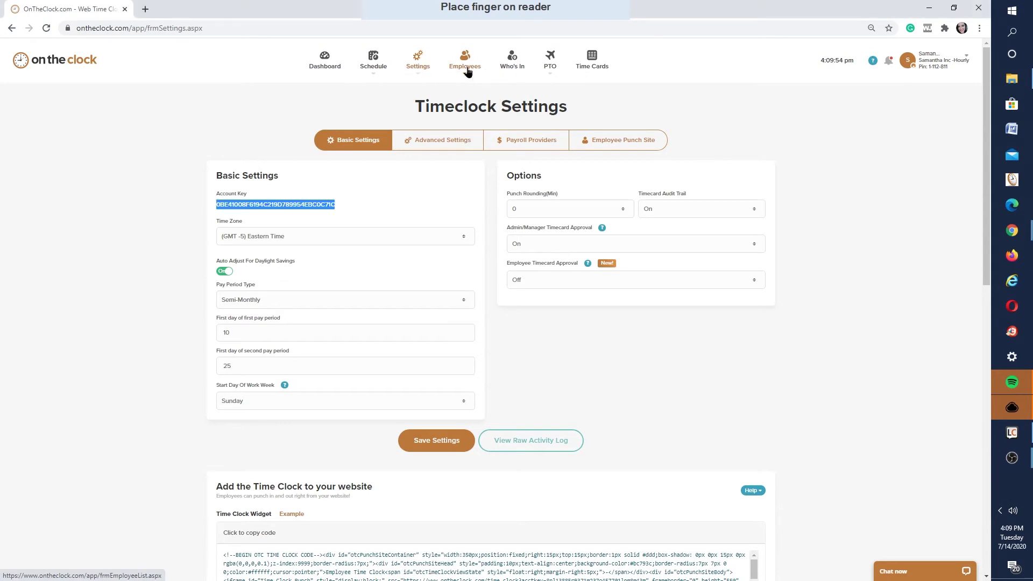
{"action": "left_click", "coordinate": [470, 91]}
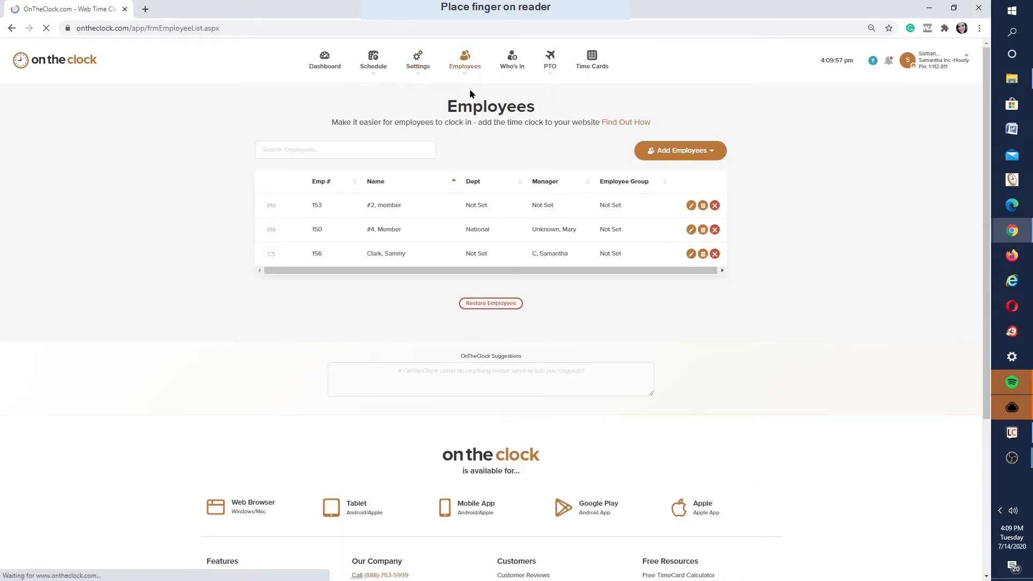
{"action": "left_click", "coordinate": [703, 153]}
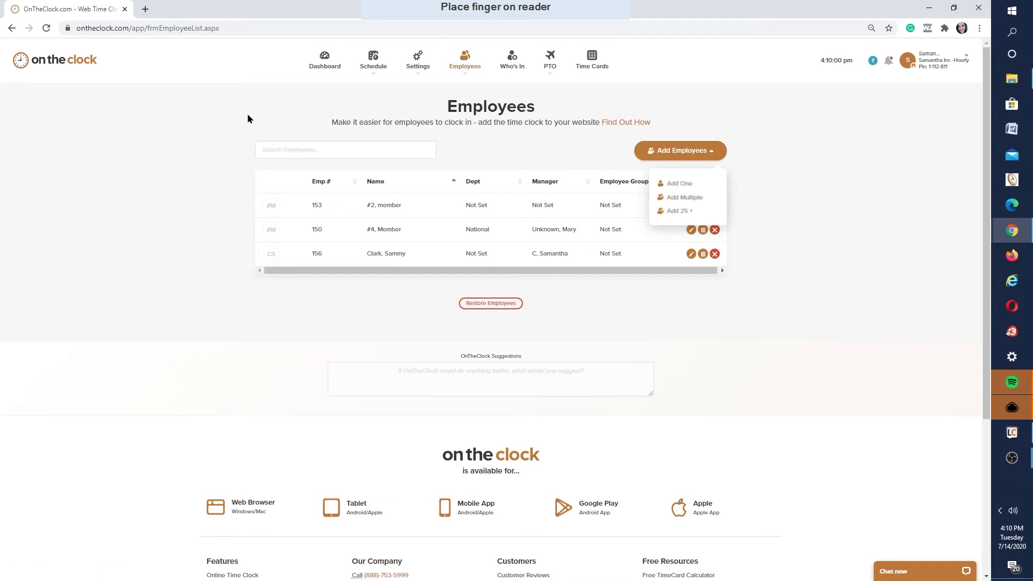
{"action": "left_click", "coordinate": [248, 128]}
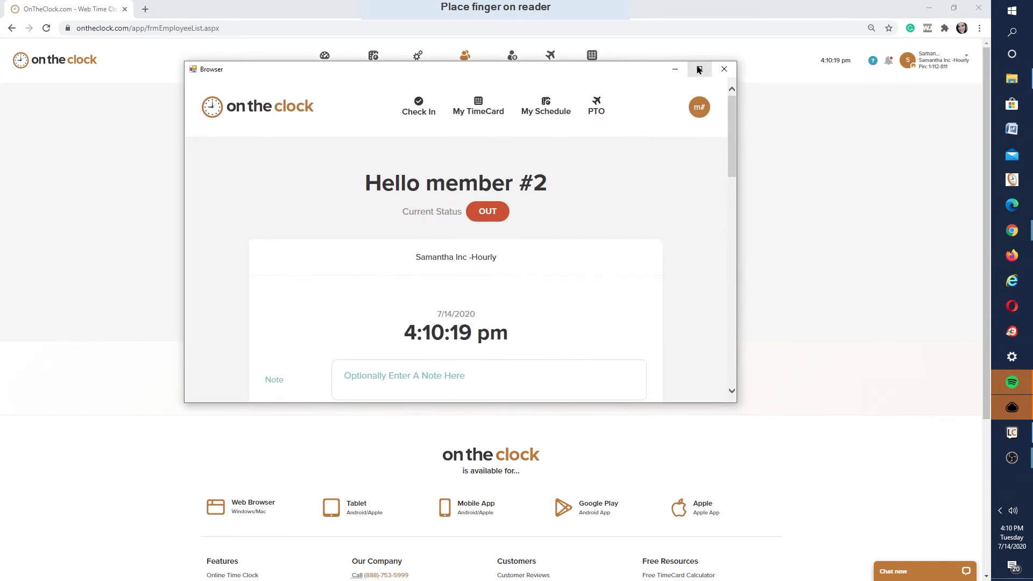
Step: Maximize the punch window and punch member #2 in at 4:10 PM on 7/14/2020
{"action": "left_click", "coordinate": [699, 69]}
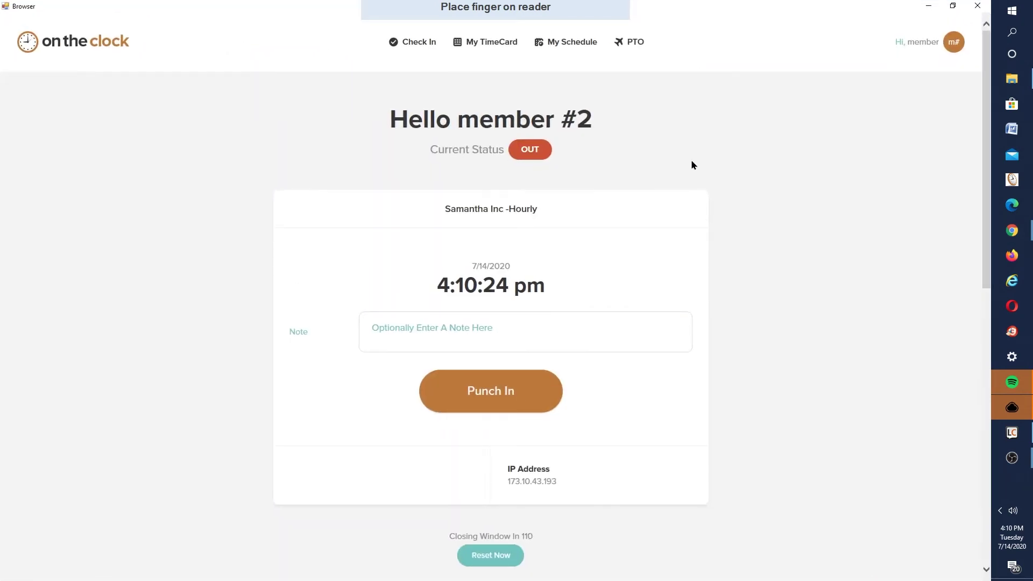
{"action": "left_click", "coordinate": [508, 401]}
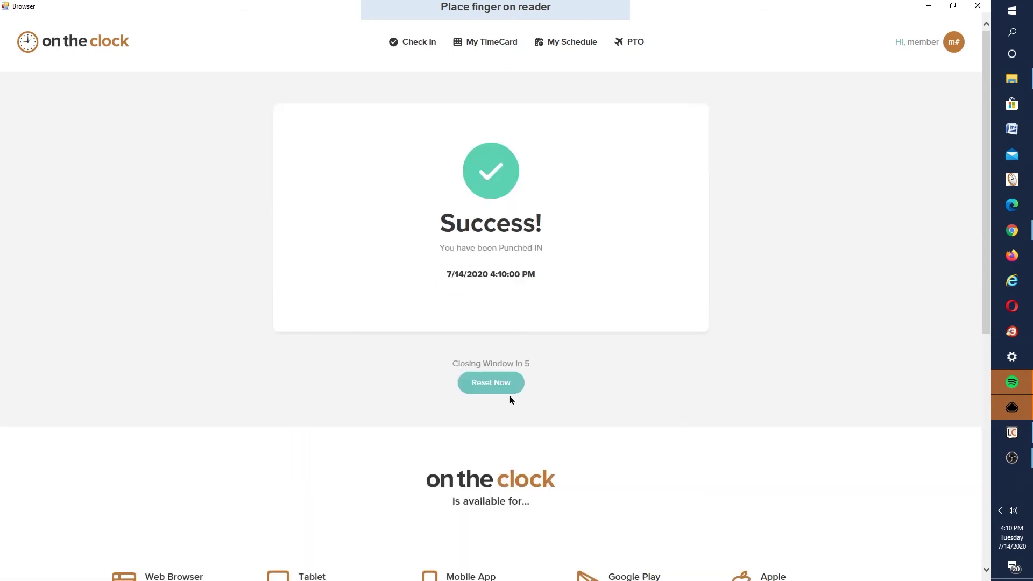
Step: Open the fingerprint reader's settings using the settings password
{"action": "mouse_move", "coordinate": [510, 12]}
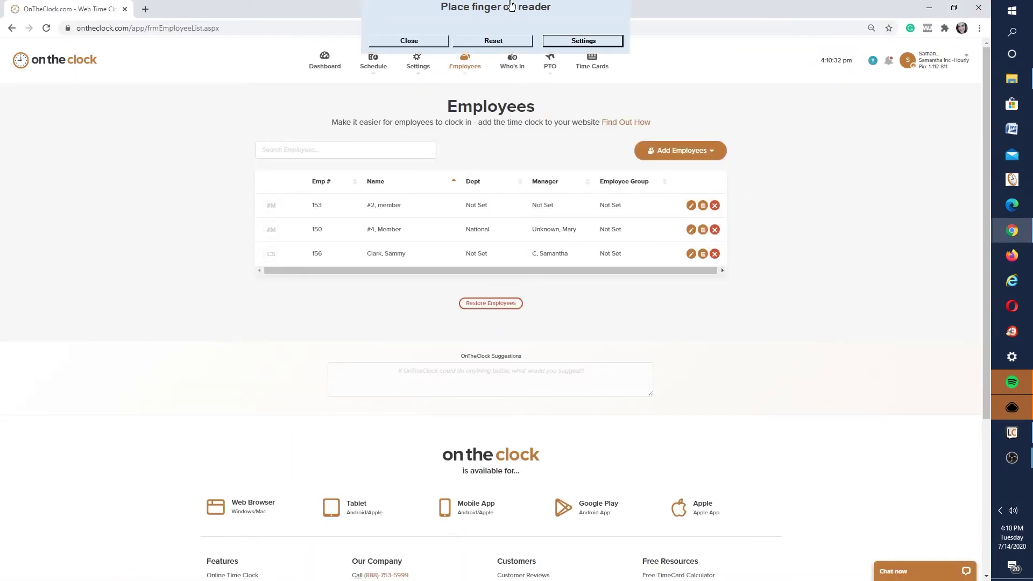
{"action": "left_click", "coordinate": [570, 41]}
{"action": "type", "text": "********"}
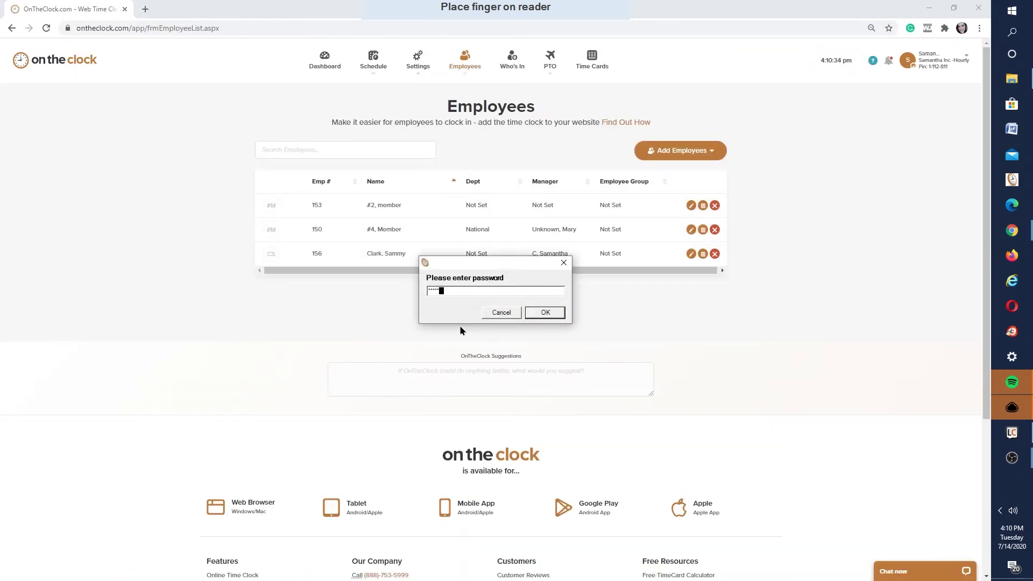
{"action": "key", "text": "Return"}
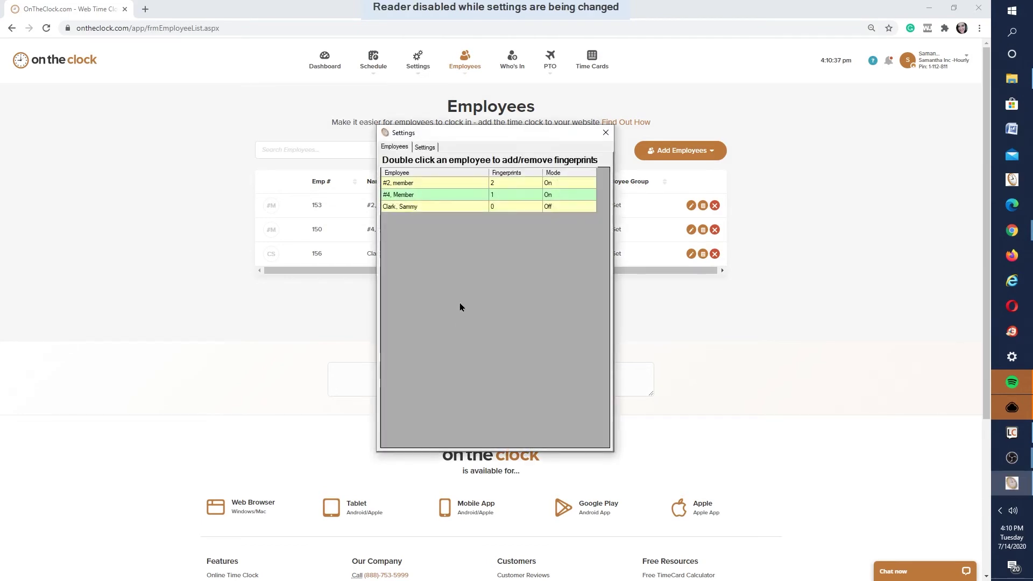
Step: Set the reader's Browser option to External and save the settings
{"action": "left_click", "coordinate": [433, 151]}
{"action": "left_click", "coordinate": [483, 214]}
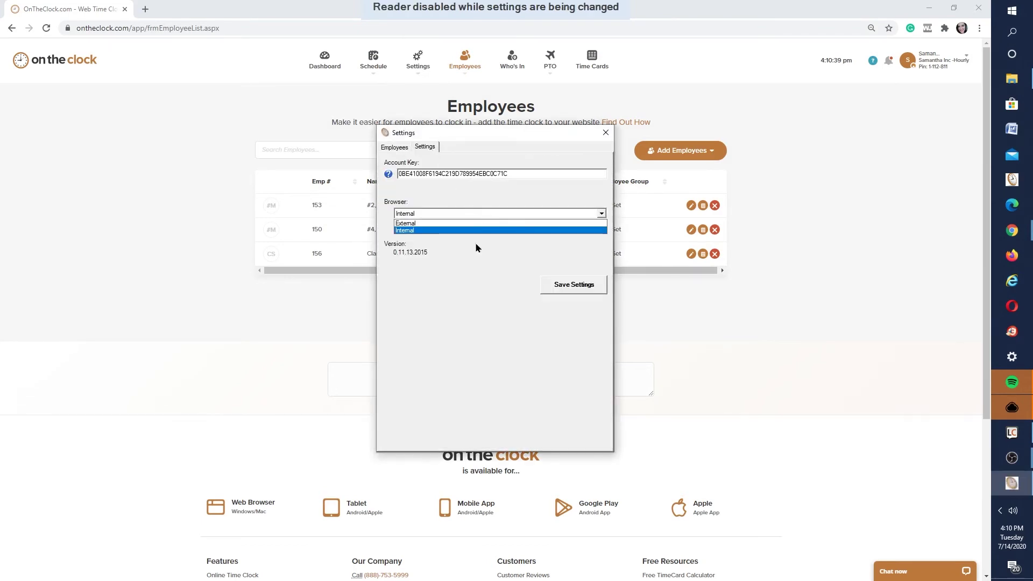
{"action": "left_click", "coordinate": [461, 221]}
{"action": "left_click", "coordinate": [582, 285]}
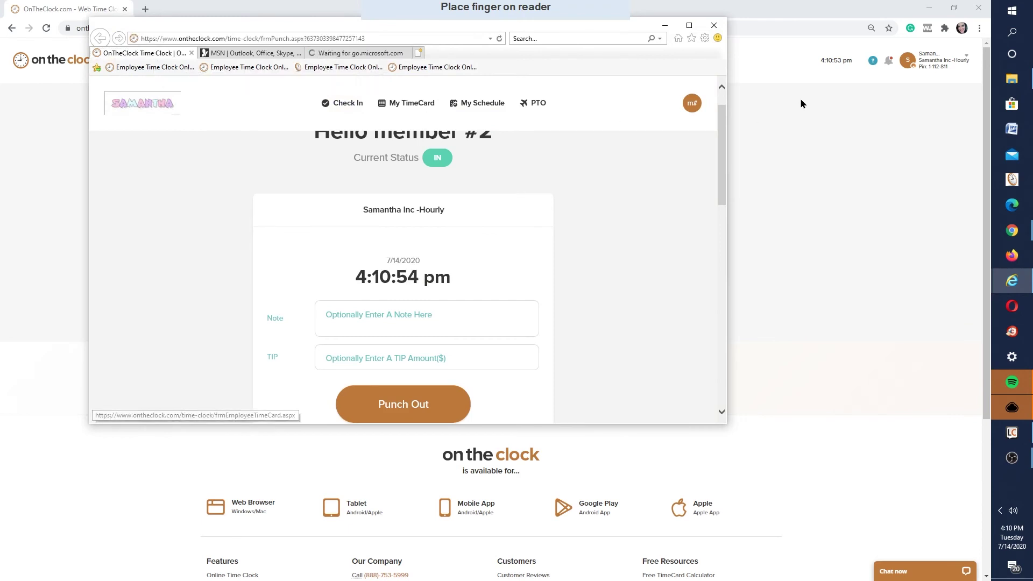
Step: Maximize member #2's punch page in Internet Explorer, showing status IN
{"action": "left_click", "coordinate": [689, 26]}
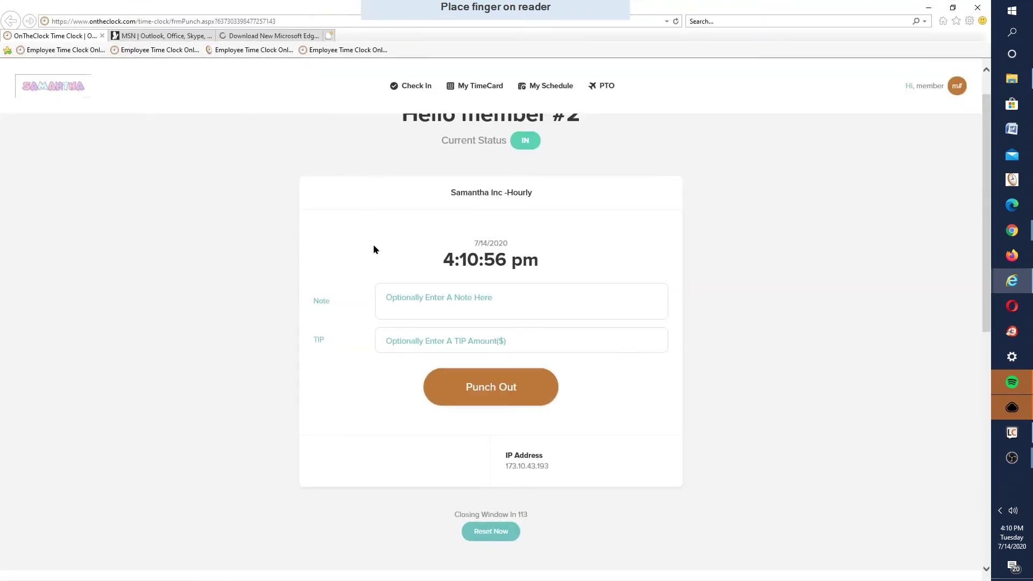
{"action": "scroll", "coordinate": [395, 270], "scroll_direction": "up", "scroll_amount": 1}
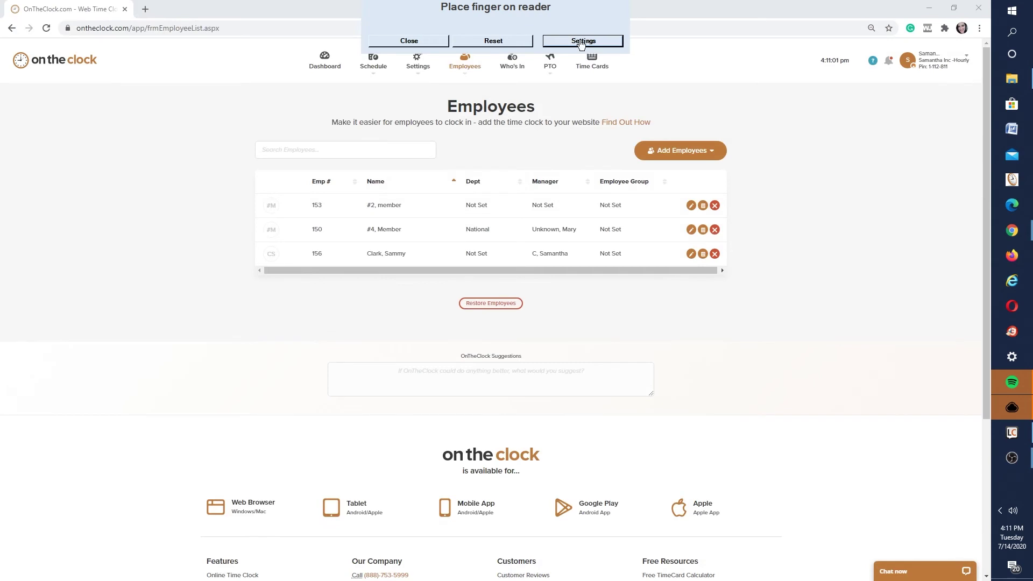
{"action": "left_click", "coordinate": [578, 40]}
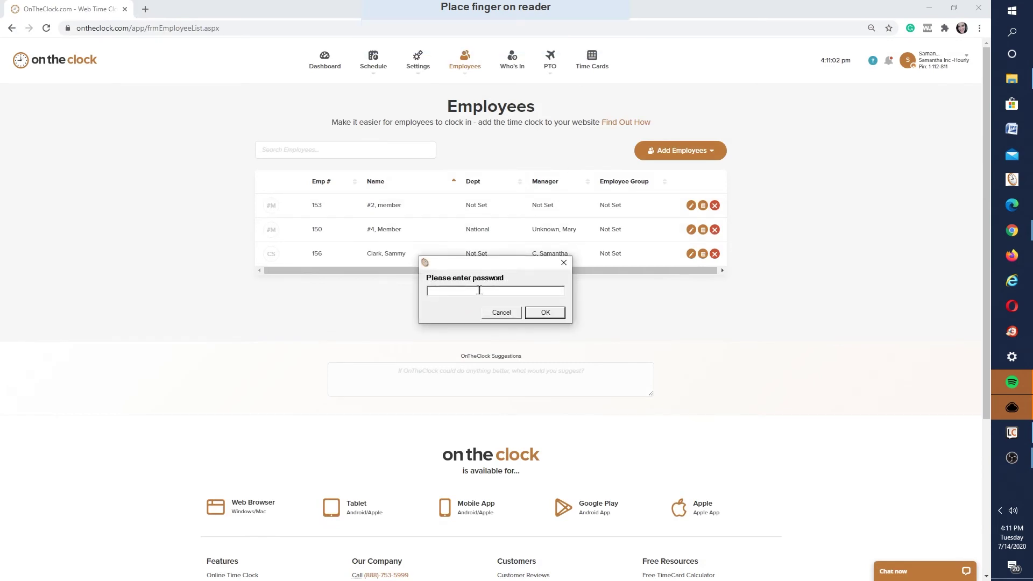
Step: After entering the settings password, switch Browser back to Internal and save
{"action": "type", "text": "******"}
{"action": "key", "text": "Return"}
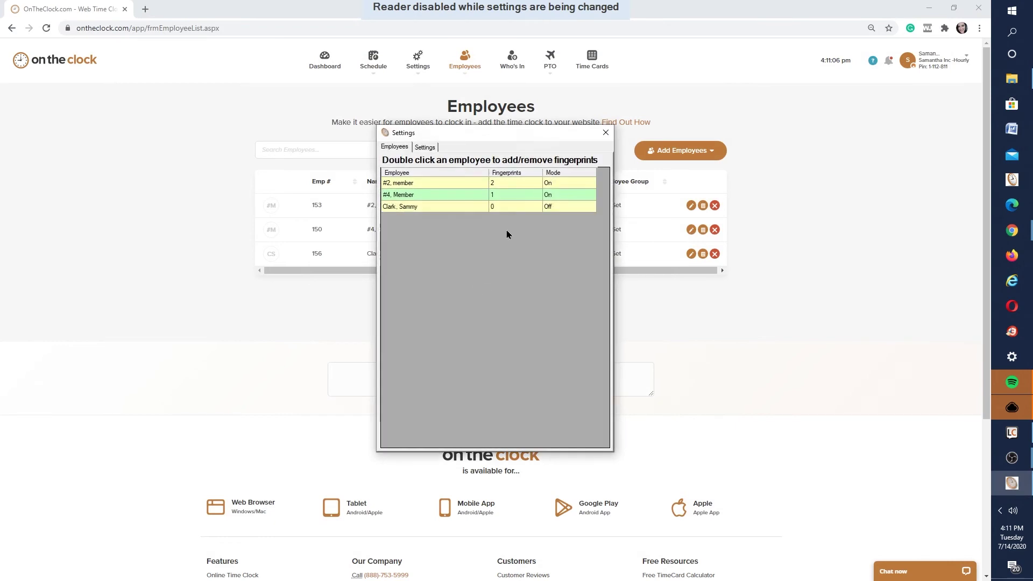
{"action": "left_click", "coordinate": [425, 148]}
{"action": "left_click", "coordinate": [505, 218]}
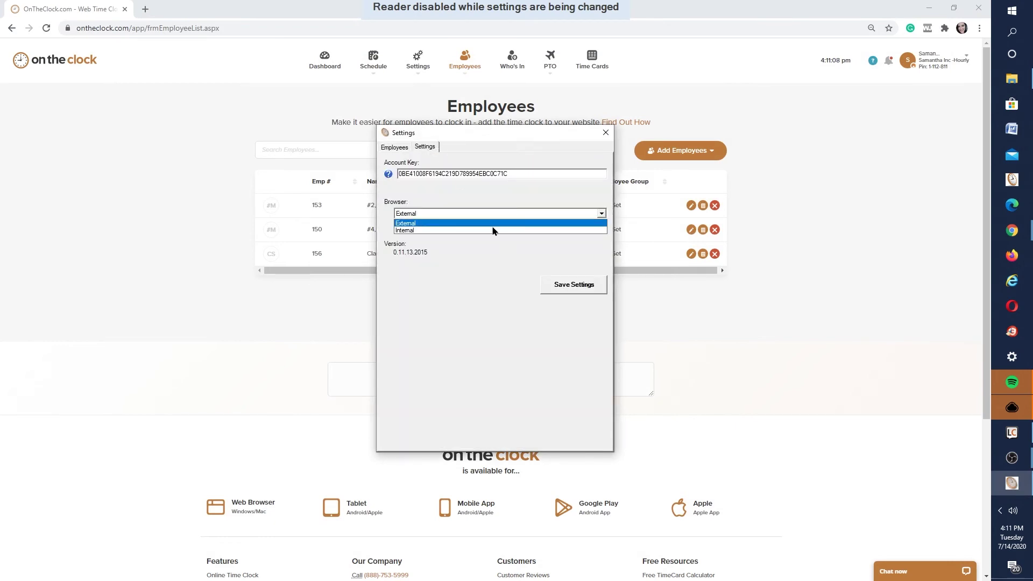
{"action": "left_click", "coordinate": [491, 231]}
{"action": "left_click", "coordinate": [591, 286]}
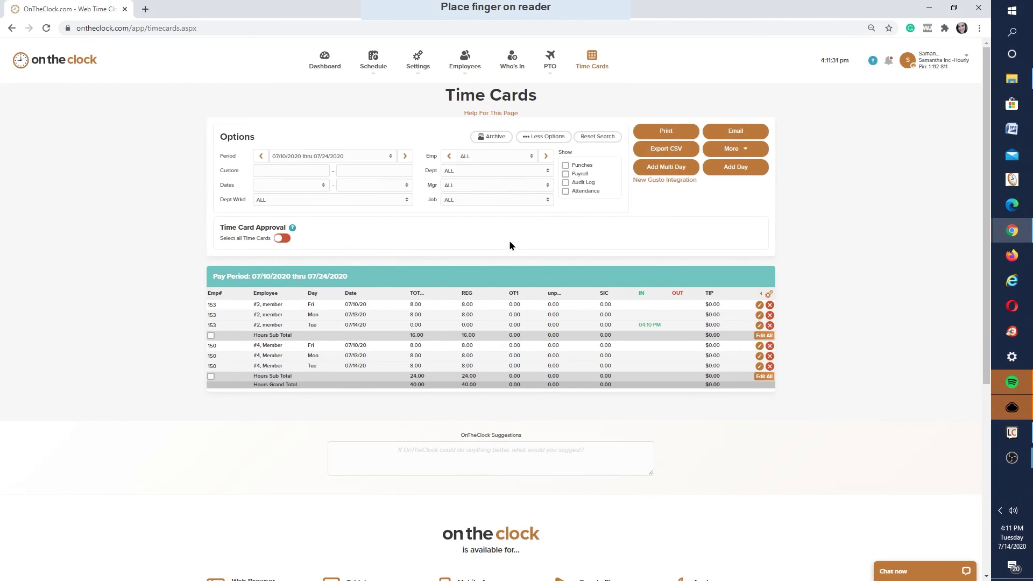
Step: Inspect the day with the 04:10 PM punch, close it unchanged, then open member #2's profile
{"action": "left_click", "coordinate": [649, 331]}
{"action": "left_click", "coordinate": [638, 113]}
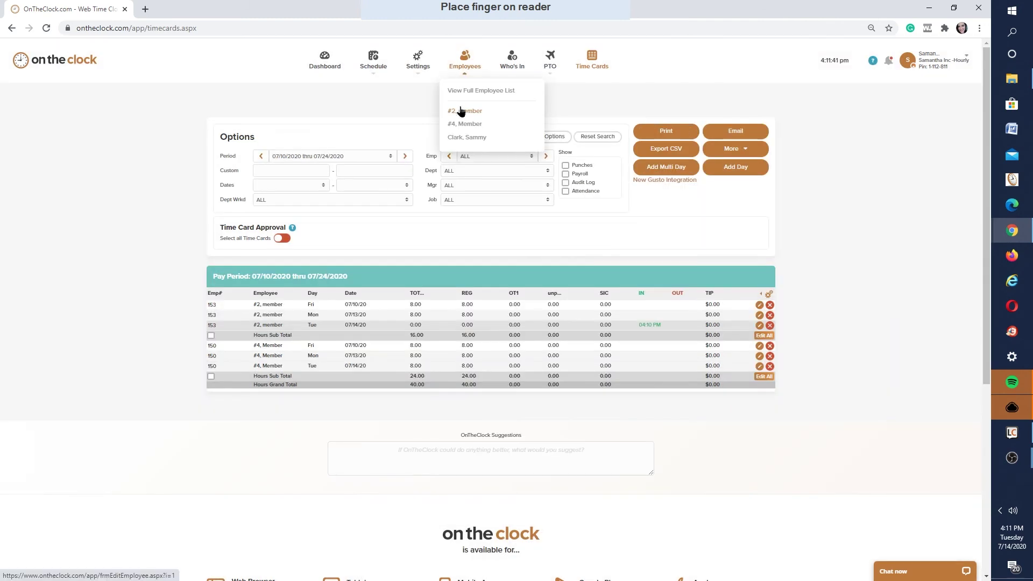
{"action": "left_click", "coordinate": [461, 111]}
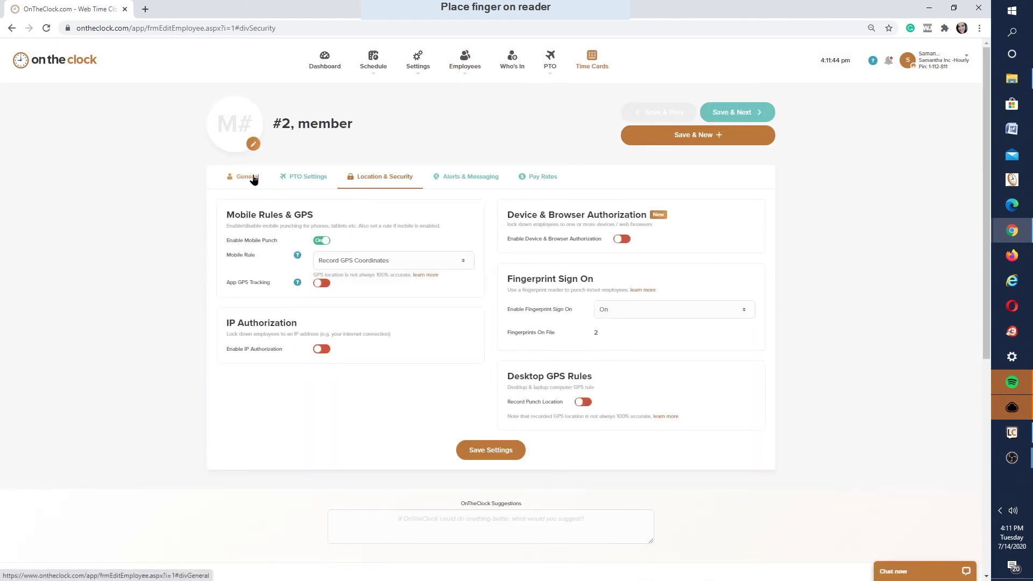
Step: Show member #2's General tab and review its settings, including Allow Check In and Clock In/Out
{"action": "left_click", "coordinate": [252, 178]}
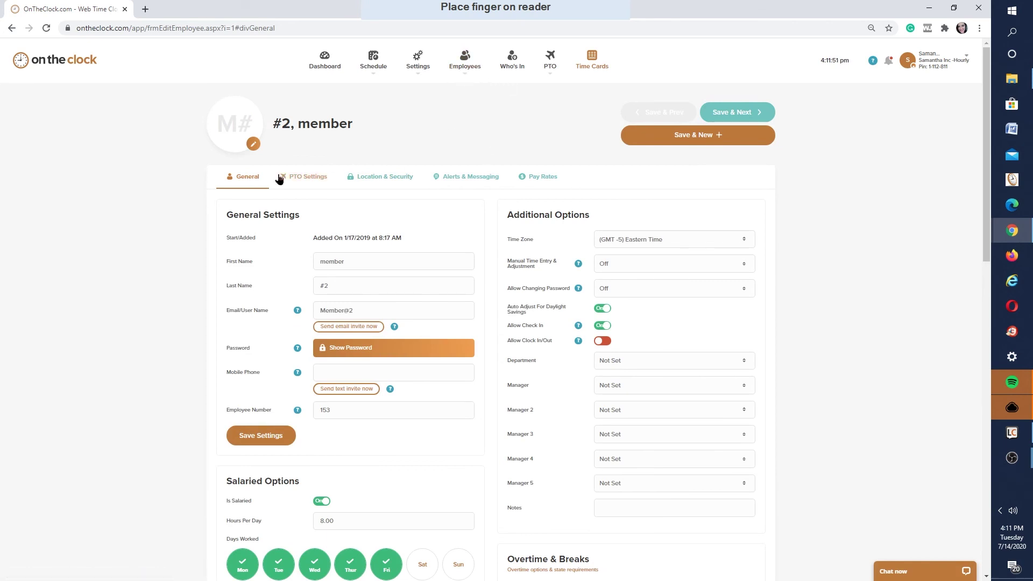
{"action": "scroll", "coordinate": [235, 162], "scroll_direction": "down", "scroll_amount": 1}
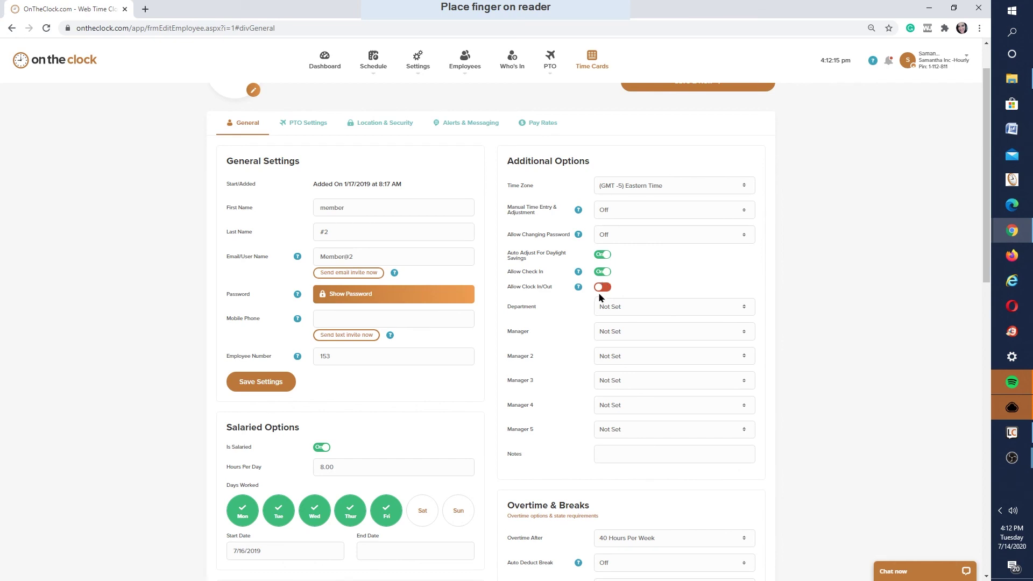
{"action": "scroll", "coordinate": [548, 326], "scroll_direction": "up", "scroll_amount": 1}
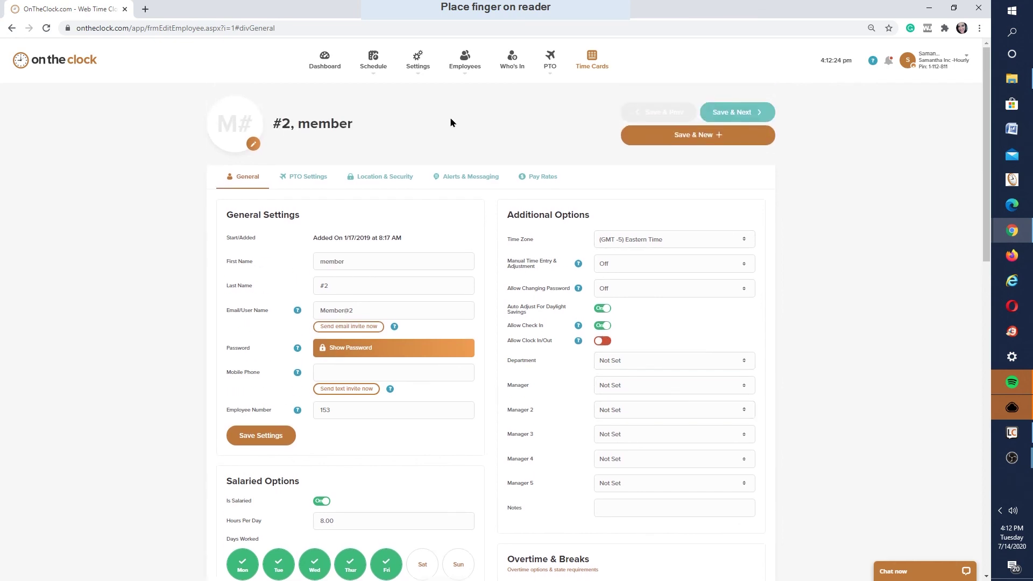